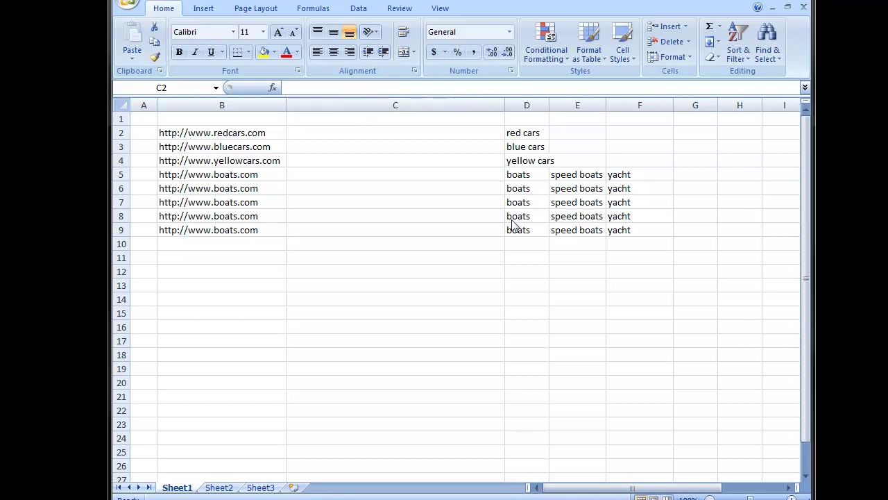
Select cell C2, beside the first URL and its red cars keyword.
{"action": "left_click", "coordinate": [470, 132]}
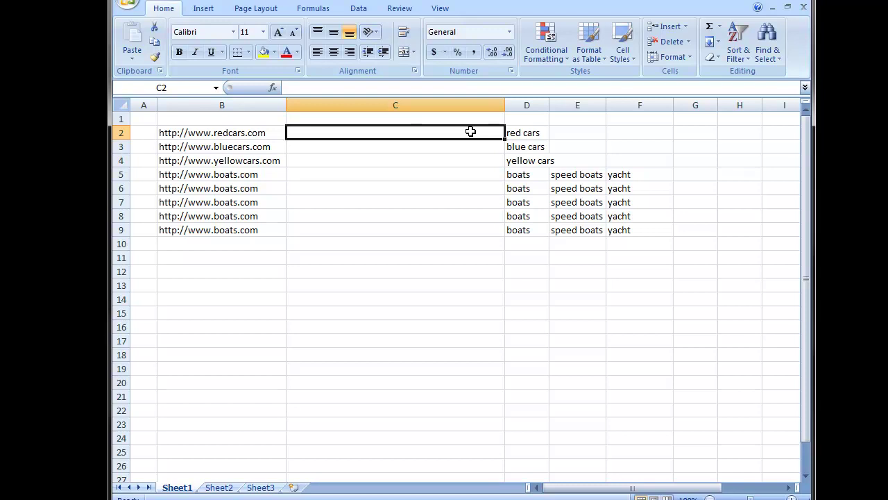
Enter the formula ="{"&D2&"}" in C2 so it shows {red cars}, then reselect C2 to check it.
{"action": "type", "text": "="}
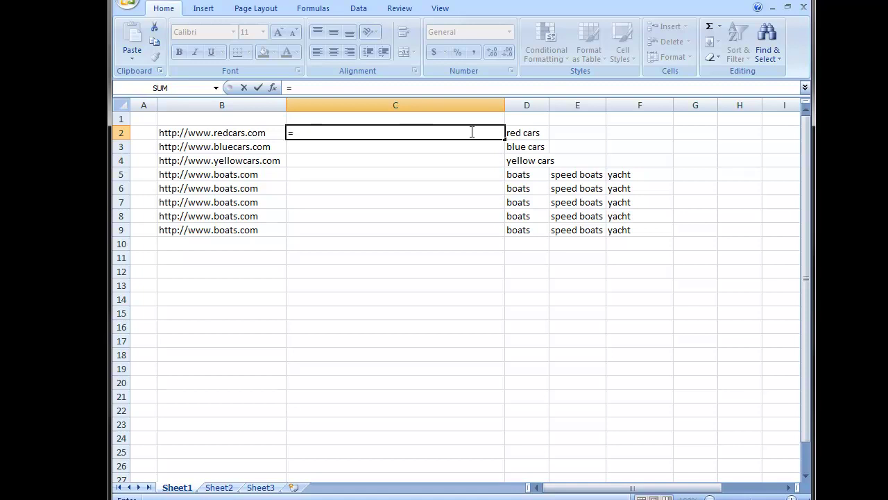
{"action": "type", "text": "\"{"}
{"action": "type", "text": "&"}
{"action": "type", "text": "D2"}
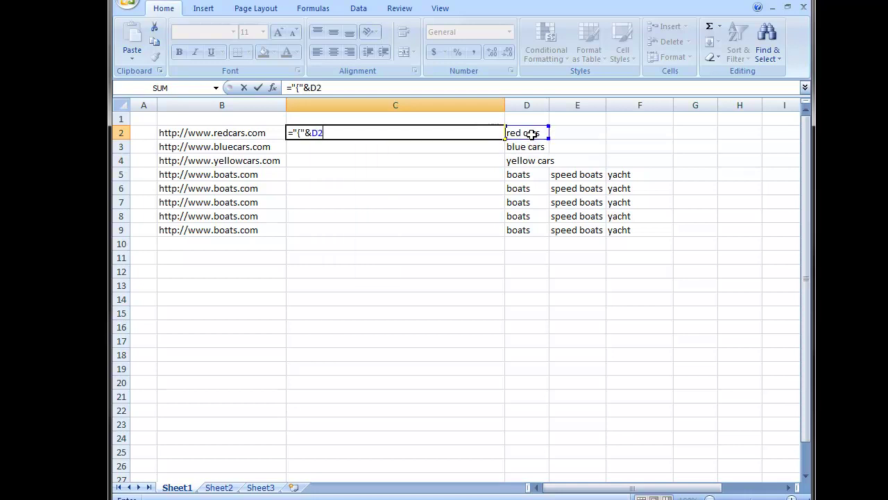
{"action": "type", "text": "&"}
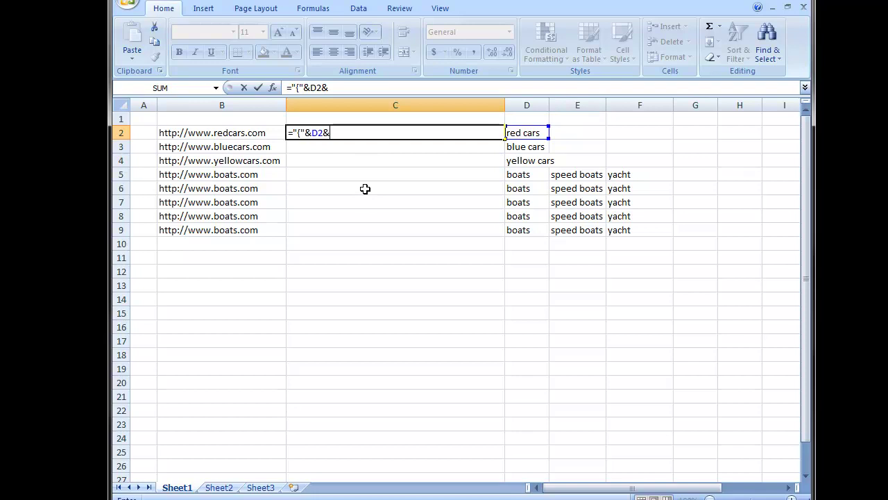
{"action": "type", "text": "\"}\""}
{"action": "key", "text": "Return"}
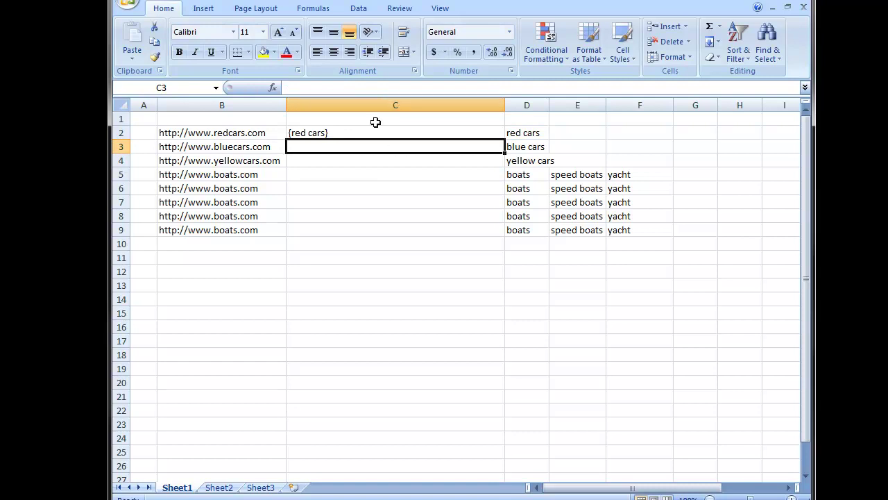
{"action": "left_click", "coordinate": [442, 132]}
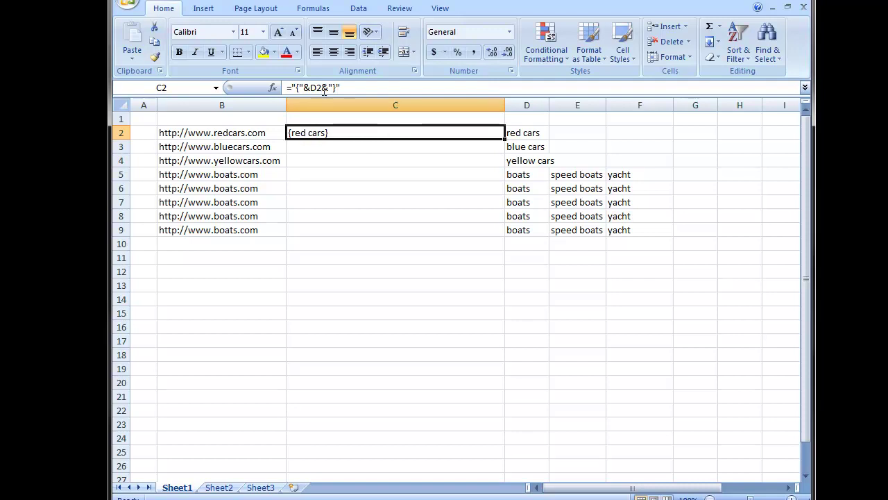
Copy the C2 brace formula and paste it into C3:C4.
{"action": "right_click", "coordinate": [349, 135]}
{"action": "left_click", "coordinate": [371, 154]}
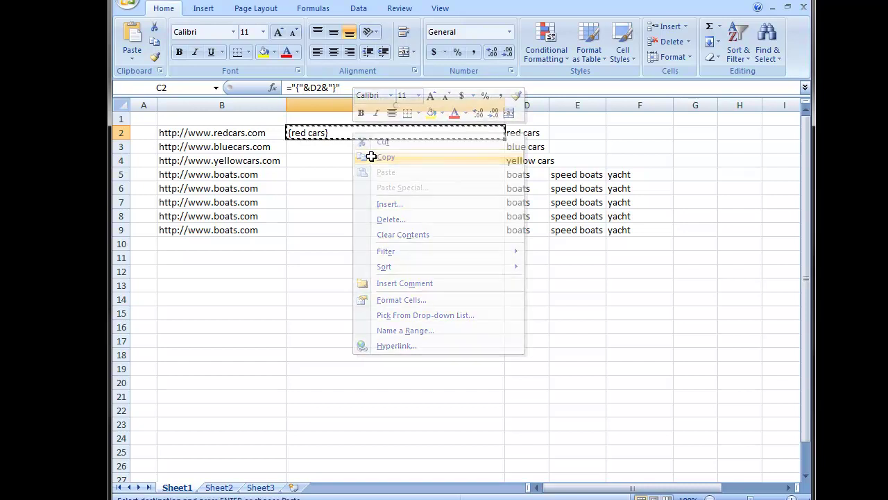
{"action": "left_click_drag", "start_coordinate": [351, 147], "coordinate": [351, 158]}
{"action": "right_click", "coordinate": [351, 158]}
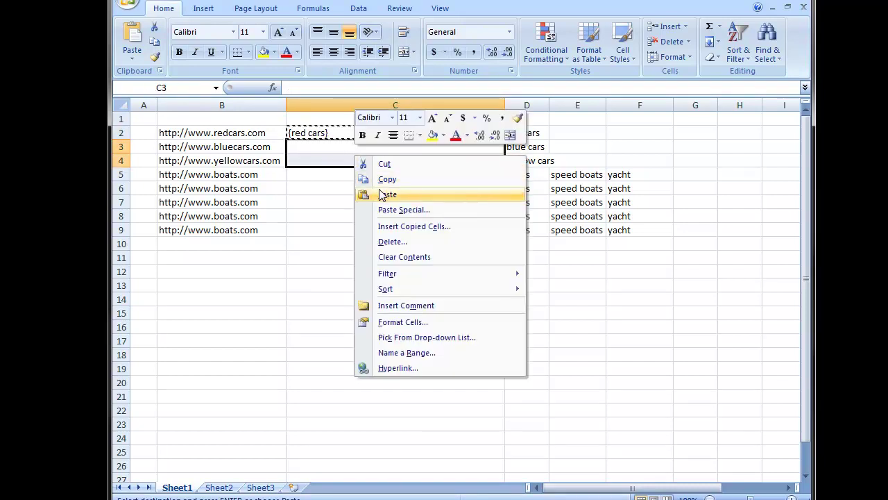
{"action": "left_click", "coordinate": [379, 191]}
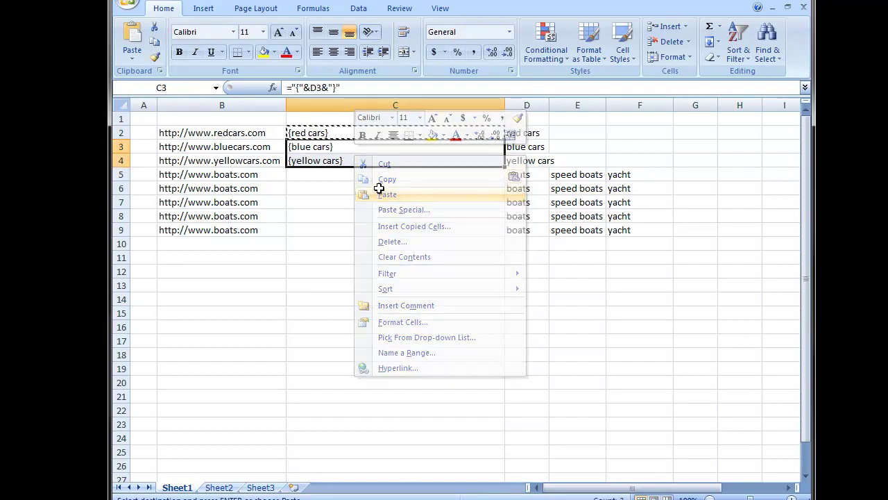
Verify C3 and C4 reference D3 and D4, showing {blue cars} and {yellow cars}.
{"action": "left_click", "coordinate": [350, 147]}
{"action": "left_click", "coordinate": [349, 160]}
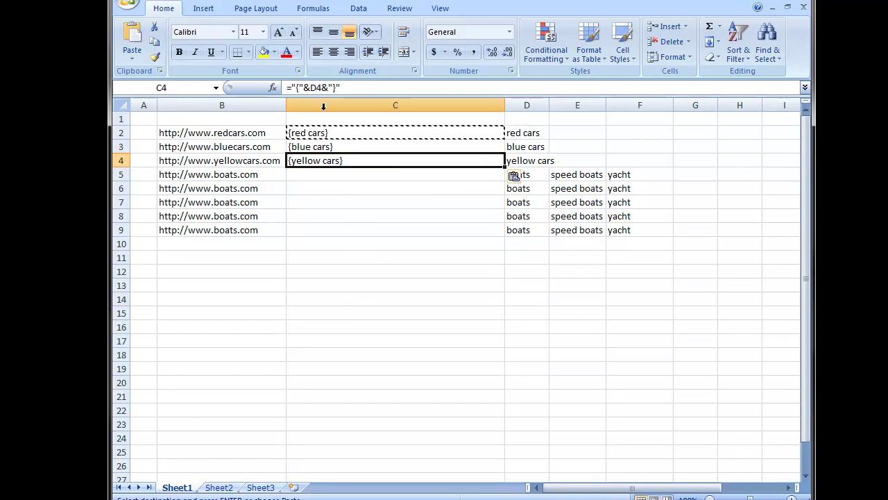
{"action": "left_click", "coordinate": [335, 147]}
{"action": "left_click", "coordinate": [341, 160]}
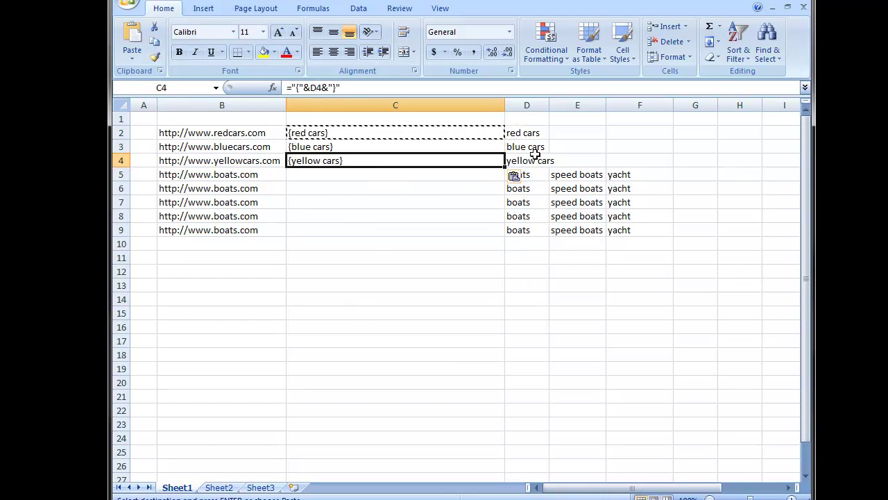
{"action": "left_click", "coordinate": [342, 148]}
{"action": "left_click", "coordinate": [341, 160]}
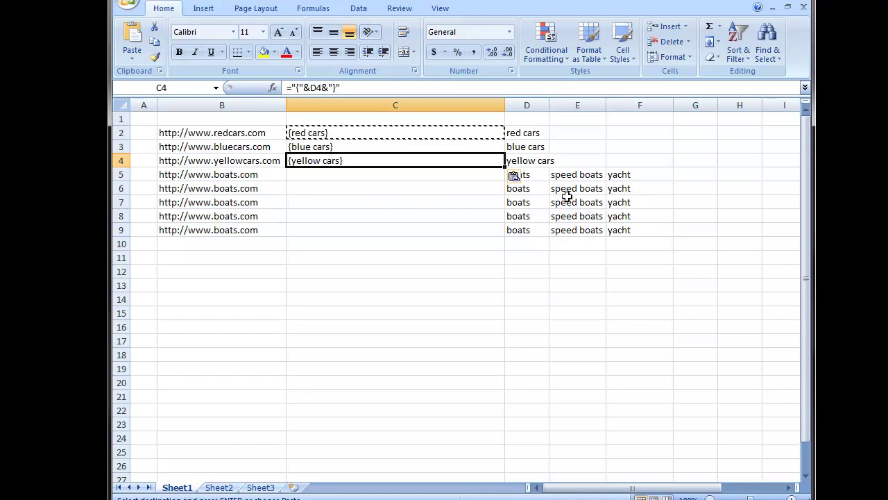
Review the boats, speed boats and yacht keywords in D5:F5, then select C5.
{"action": "left_click", "coordinate": [539, 174]}
{"action": "left_click", "coordinate": [582, 174]}
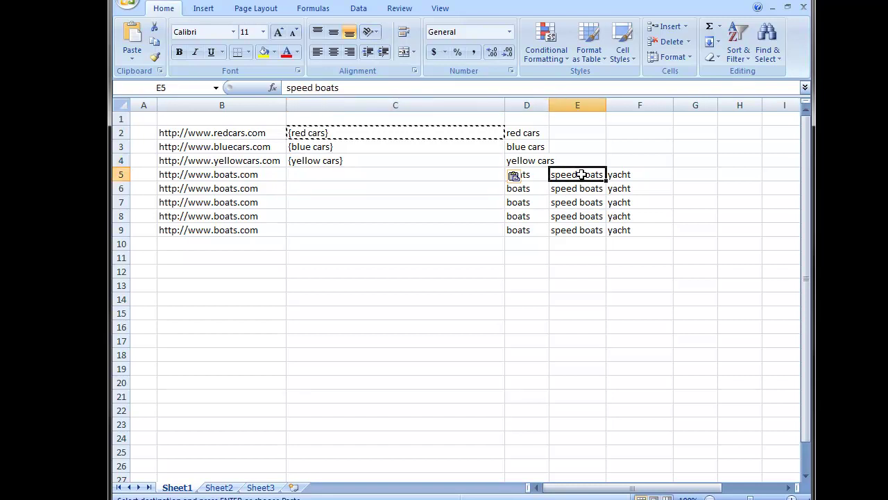
{"action": "left_click", "coordinate": [644, 174]}
{"action": "left_click", "coordinate": [452, 179]}
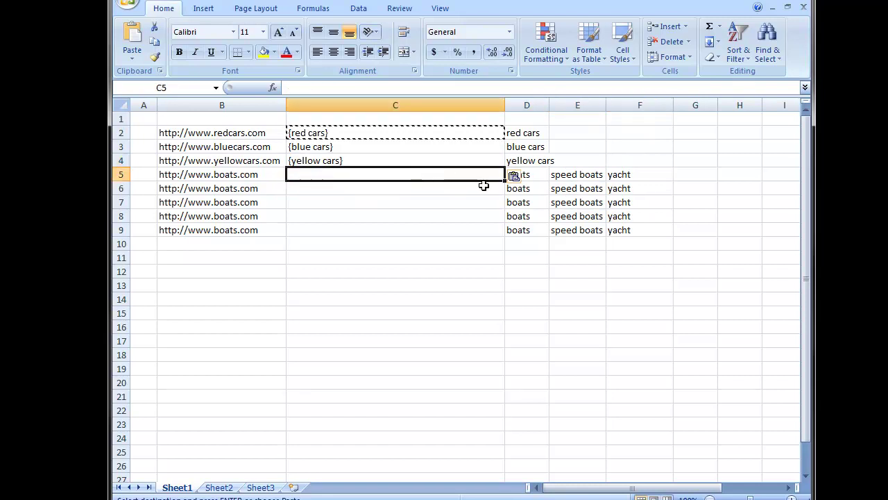
Enter ="{"&D5&"|"&E5&"|"&F5&"}" in C5, correcting the D row reference to 5.
{"action": "type", "text": "="}
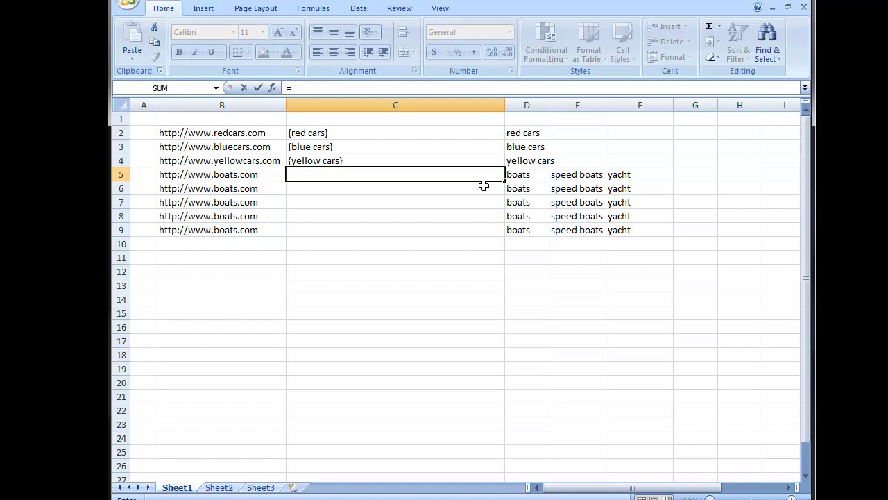
{"action": "type", "text": "\"{\"&D3"}
{"action": "key", "text": "BackSpace"}
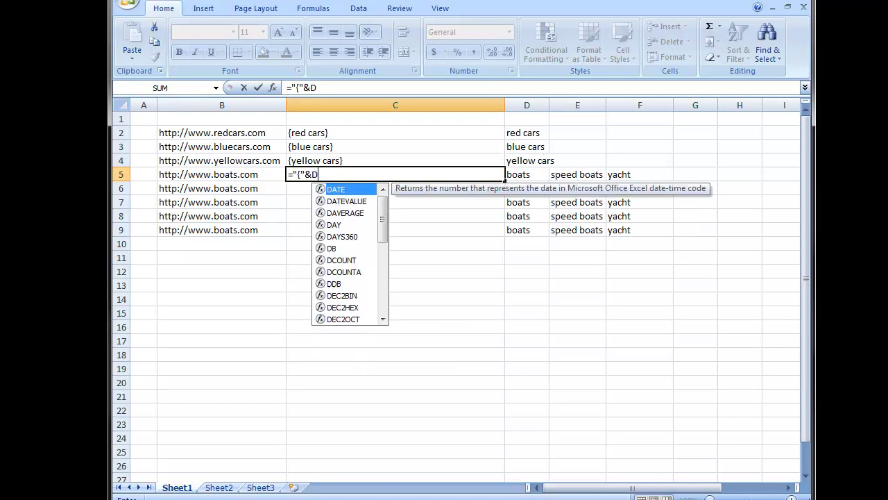
{"action": "type", "text": "4"}
{"action": "key", "text": "BackSpace"}
{"action": "type", "text": "5"}
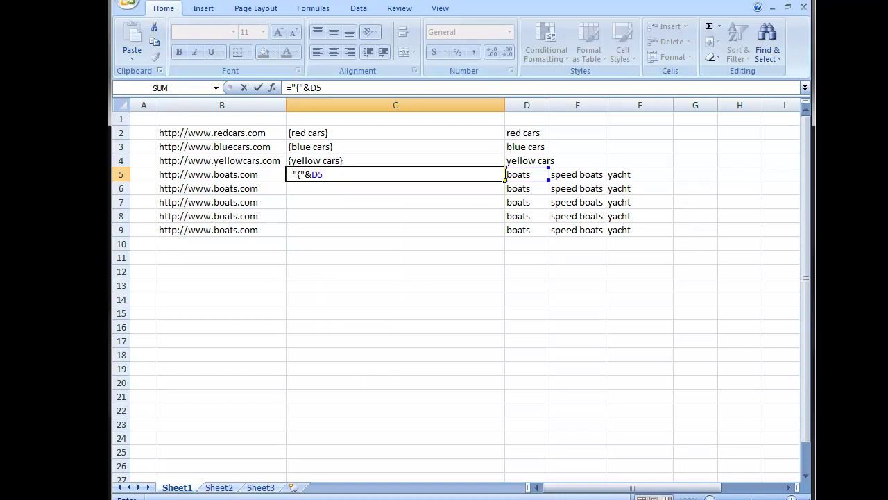
{"action": "type", "text": "&\"|"}
{"action": "type", "text": "&\"|\"&"}
{"action": "type", "text": "E5"}
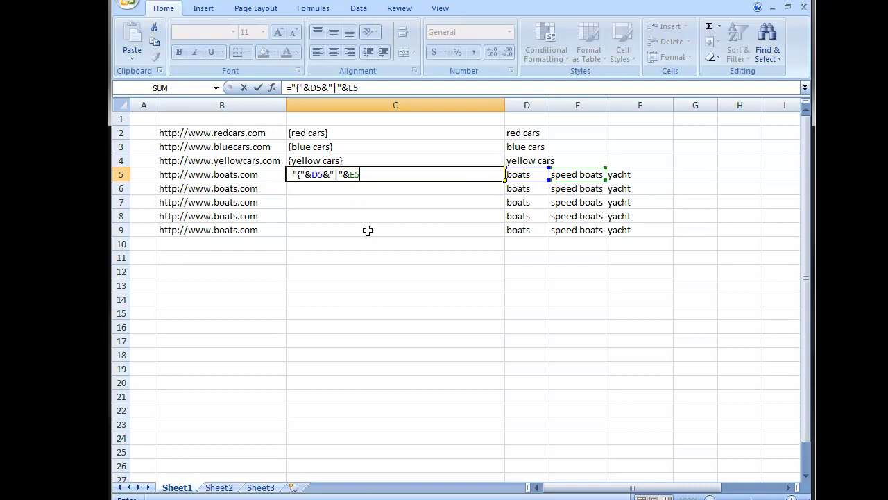
{"action": "type", "text": "&\"|\"&F5"}
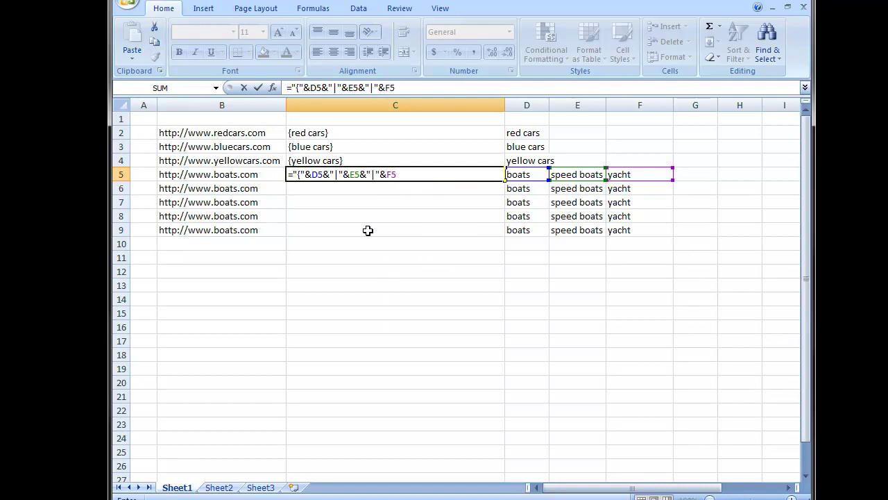
{"action": "type", "text": "&\"}\""}
{"action": "key", "text": "Return"}
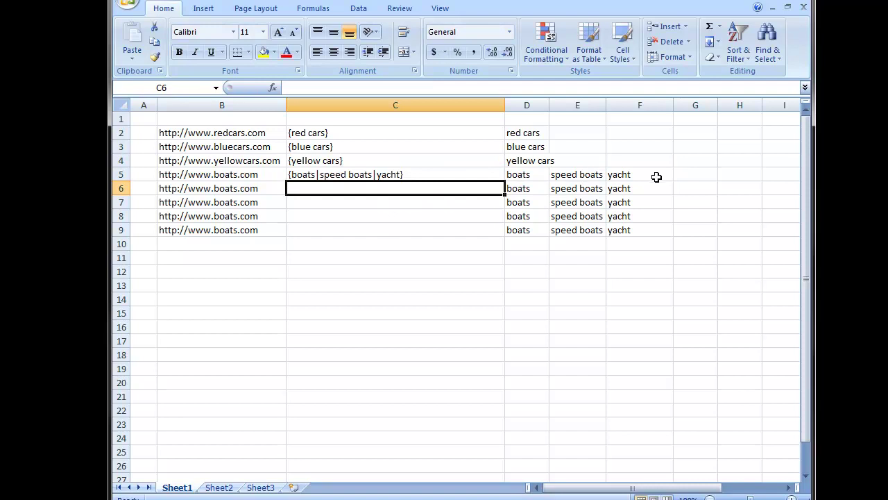
Copy the C5 spintax formula into C6:C9 and check the result in C6.
{"action": "left_click", "coordinate": [417, 173]}
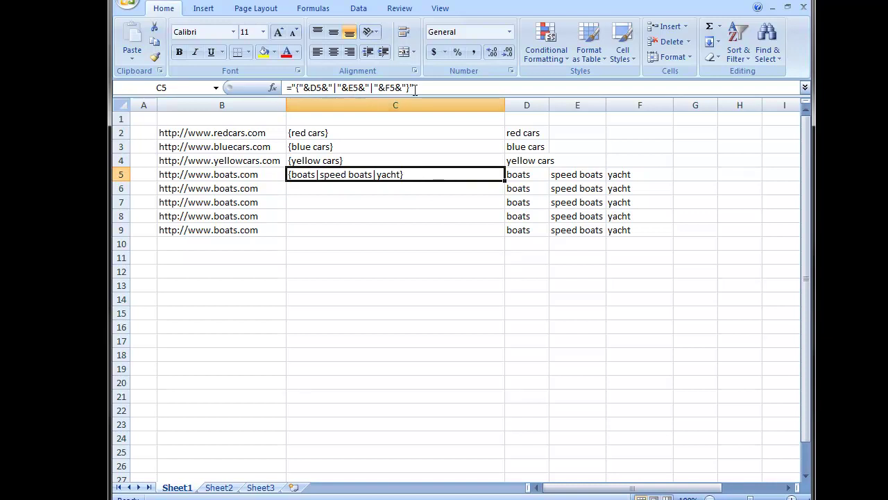
{"action": "right_click", "coordinate": [394, 178]}
{"action": "left_click", "coordinate": [403, 200]}
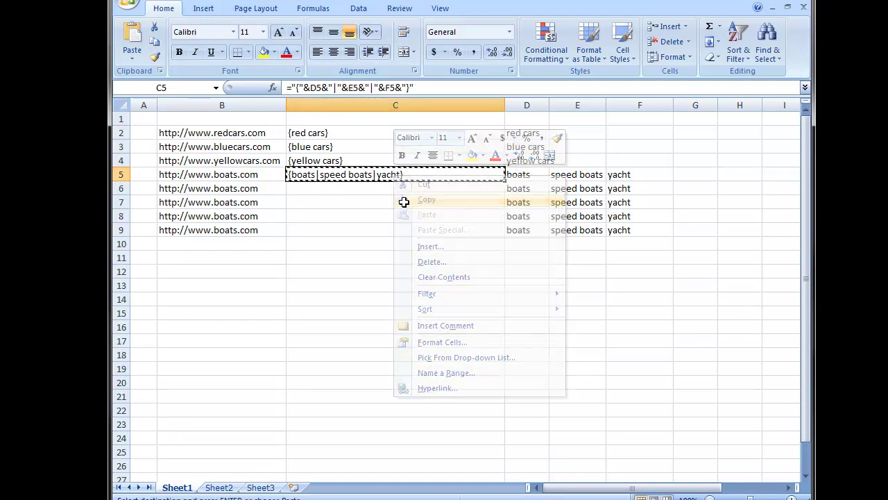
{"action": "left_click_drag", "start_coordinate": [366, 188], "coordinate": [367, 230]}
{"action": "right_click", "coordinate": [366, 213]}
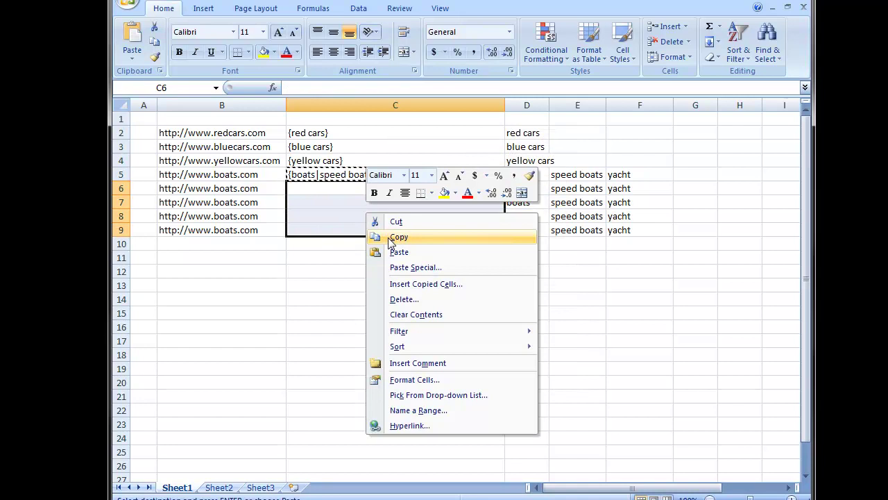
{"action": "left_click", "coordinate": [381, 252]}
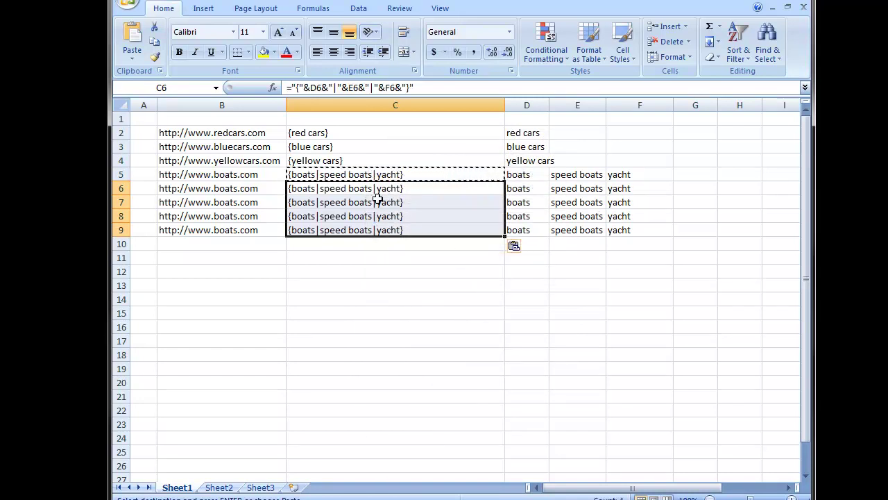
{"action": "left_click", "coordinate": [472, 191]}
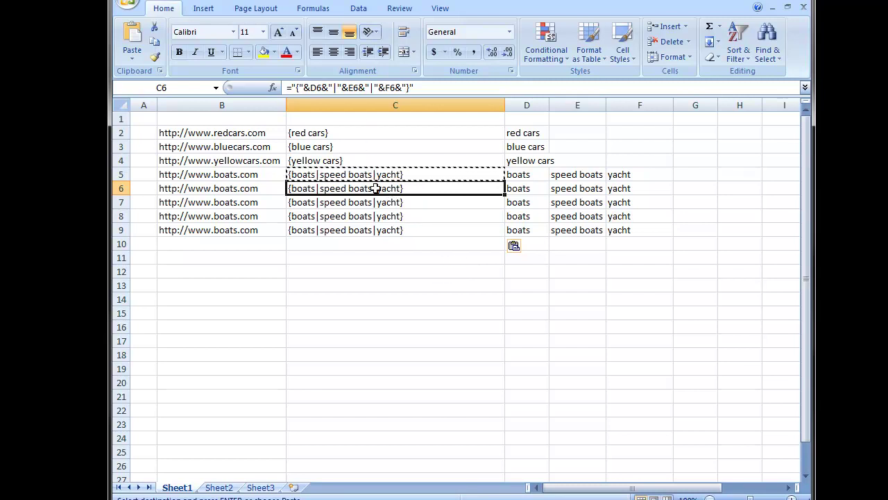
Copy the eight URL–spintax pairs in B2:C9 and paste them into the untitled Notepad document.
{"action": "left_click_drag", "start_coordinate": [215, 134], "coordinate": [345, 234]}
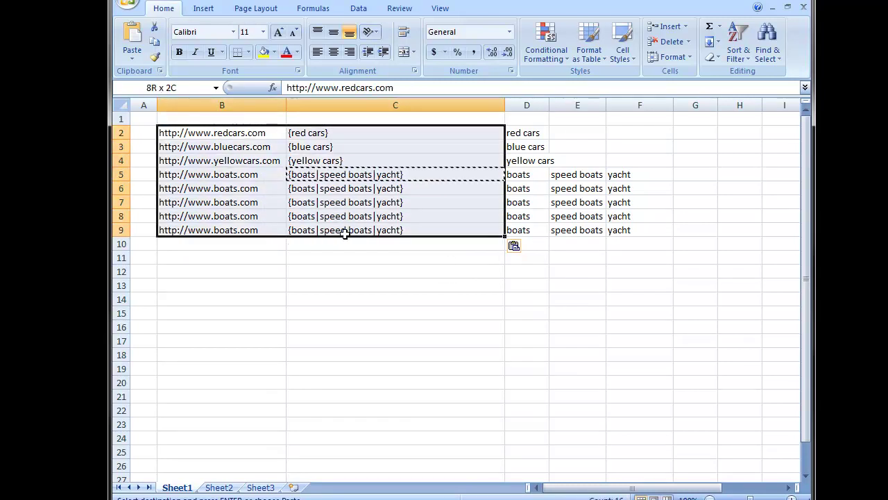
{"action": "right_click", "coordinate": [333, 211]}
{"action": "left_click", "coordinate": [351, 232]}
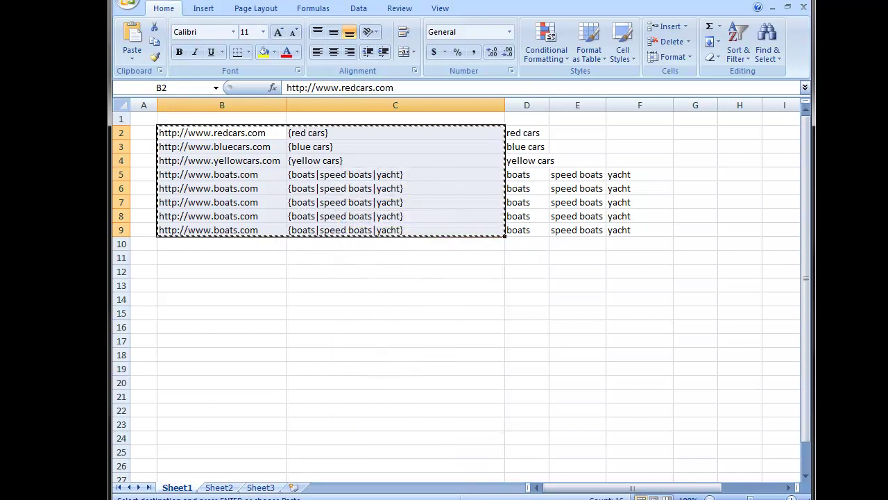
{"action": "key", "text": "alt+Tab"}
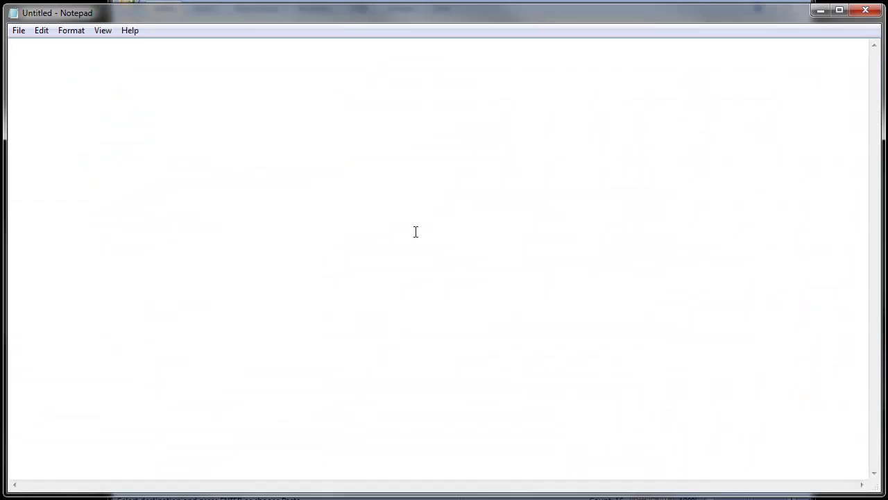
{"action": "right_click", "coordinate": [120, 80]}
{"action": "left_click", "coordinate": [154, 137]}
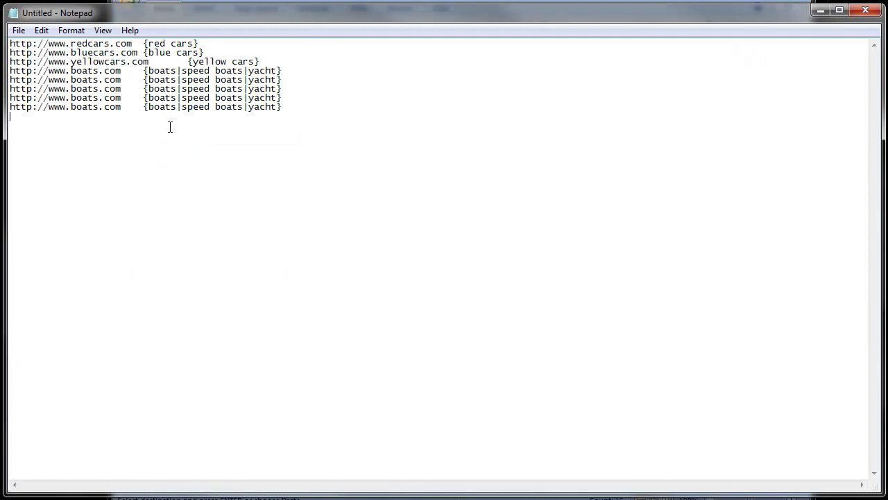
{"action": "left_click_drag", "start_coordinate": [123, 71], "coordinate": [143, 74]}
{"action": "key", "text": "Right"}
Bring ScrapeBox forward, reposition its window, and dismiss the missing-lists warning.
{"action": "key", "text": "alt+Tab"}
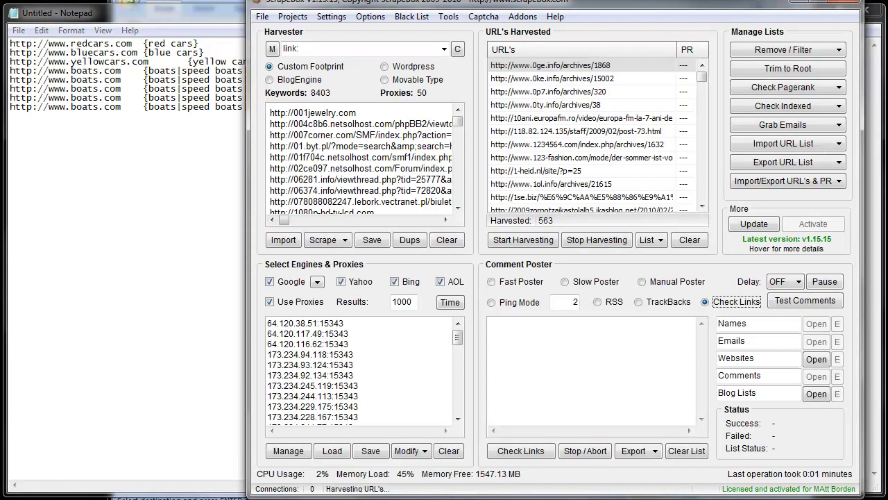
{"action": "left_click_drag", "start_coordinate": [541, 17], "coordinate": [426, 4]}
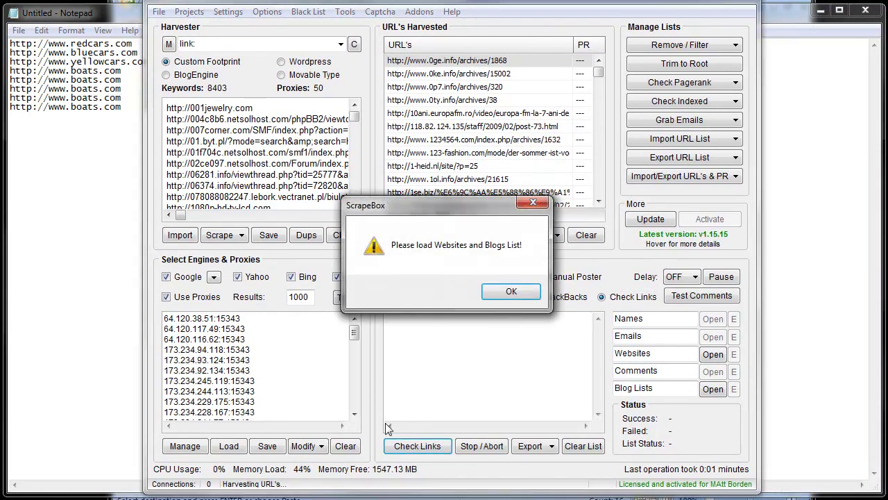
{"action": "left_click", "coordinate": [409, 448]}
{"action": "left_click", "coordinate": [513, 292]}
Load Wordpress as both the websites and blogs lists, run Check Links, then close the Link Checker.
{"action": "left_click", "coordinate": [713, 354]}
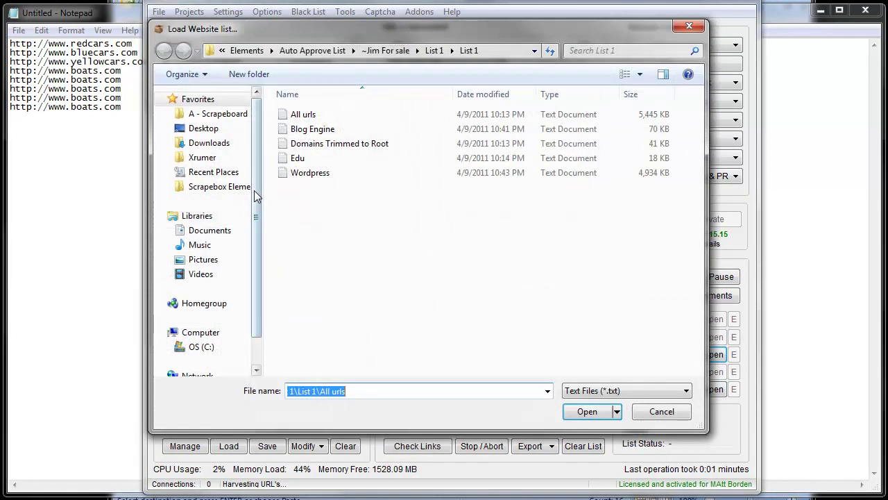
{"action": "left_click", "coordinate": [305, 173]}
{"action": "double_click", "coordinate": [303, 176]}
{"action": "left_click", "coordinate": [712, 389]}
{"action": "left_click", "coordinate": [310, 174]}
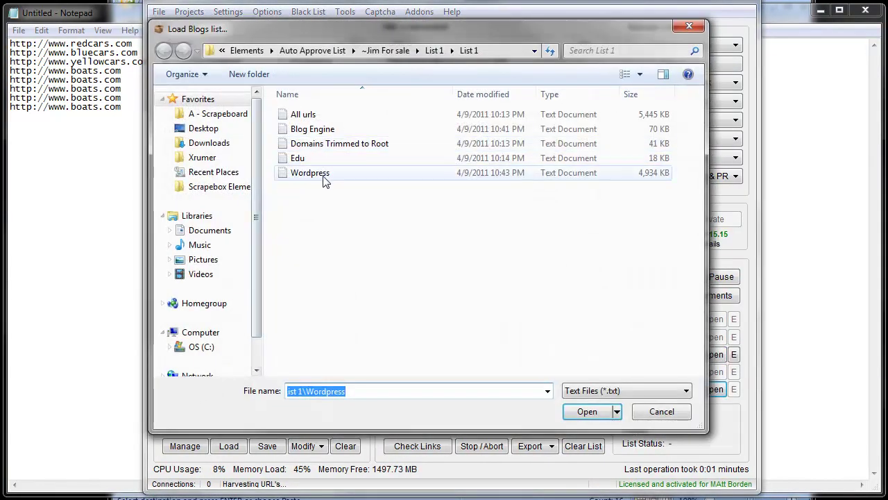
{"action": "left_click", "coordinate": [585, 410]}
{"action": "left_click", "coordinate": [406, 446]}
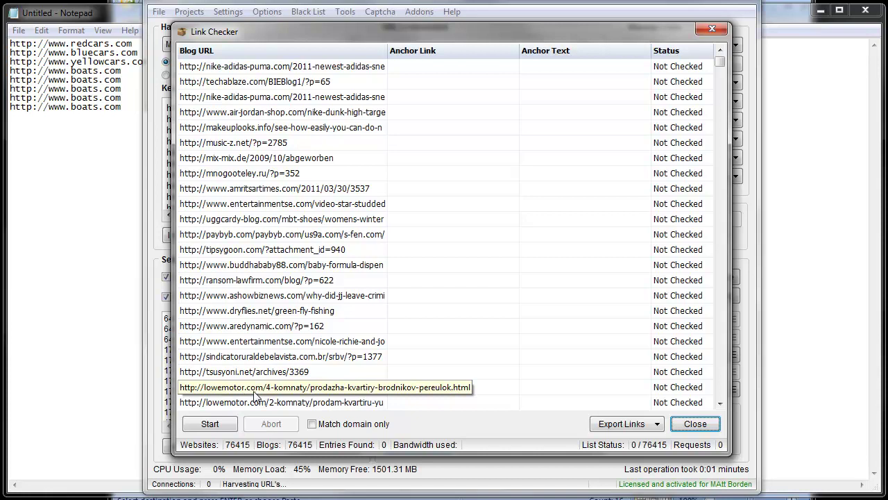
{"action": "left_click", "coordinate": [694, 423]}
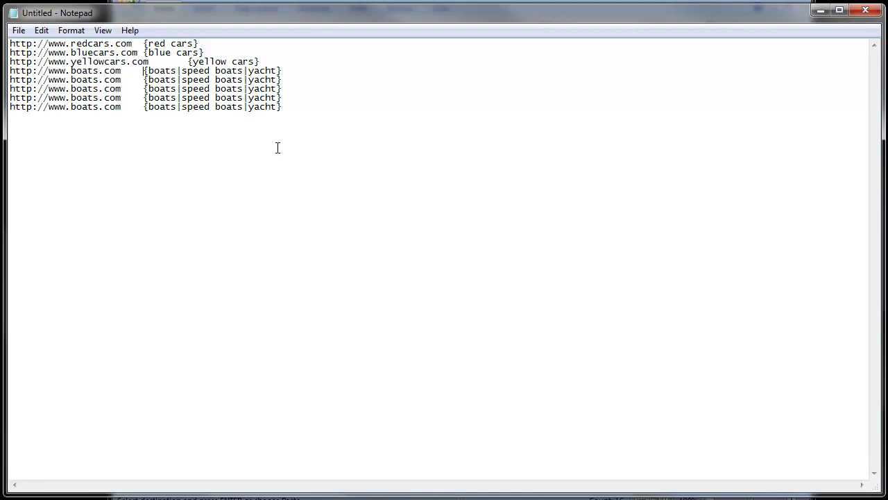
Minimize Notepad and select C2 in Excel to review its {red cars} formula.
{"action": "left_click", "coordinate": [821, 11]}
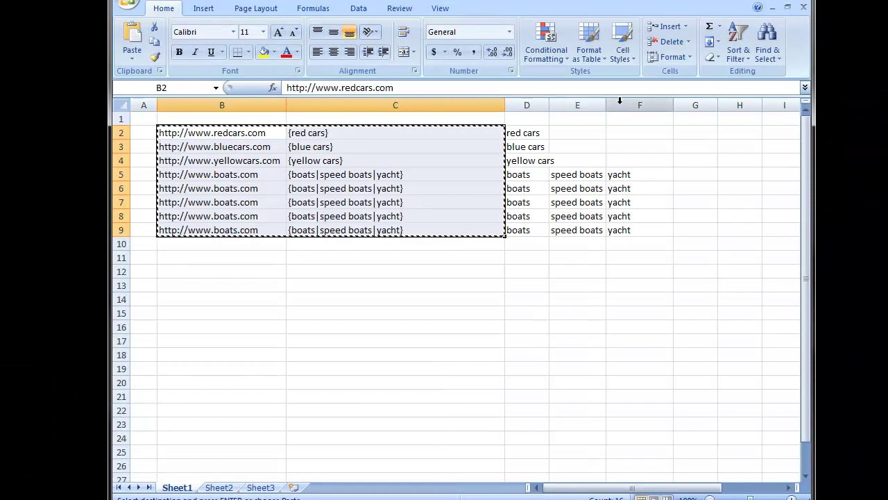
{"action": "left_click", "coordinate": [376, 143]}
{"action": "left_click", "coordinate": [377, 134]}
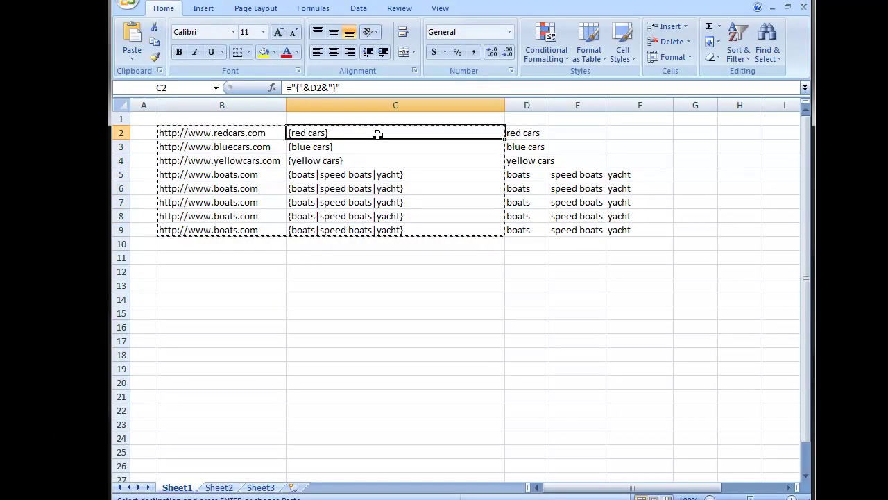